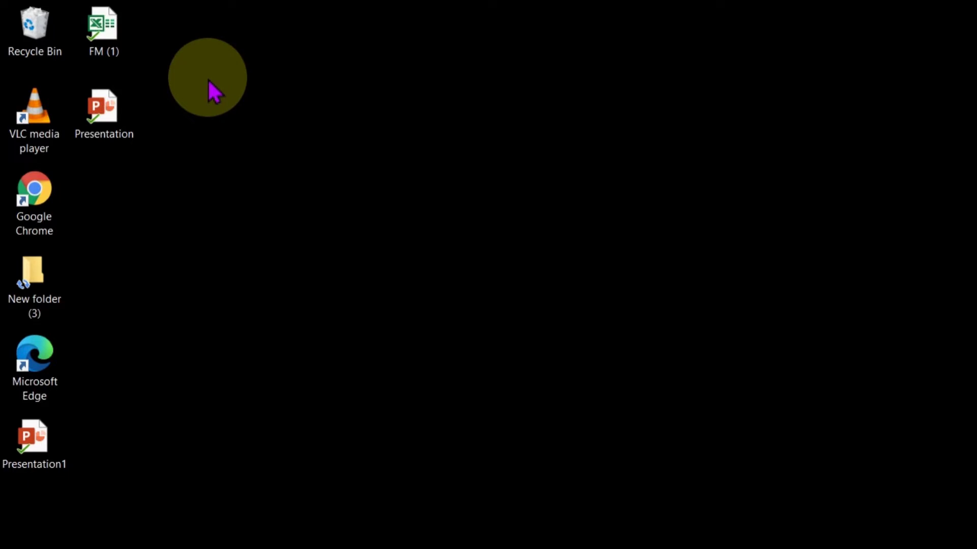
- Open FM (1) from the desktop, show the Developer tab, then enter the File backstage
click(115, 41)
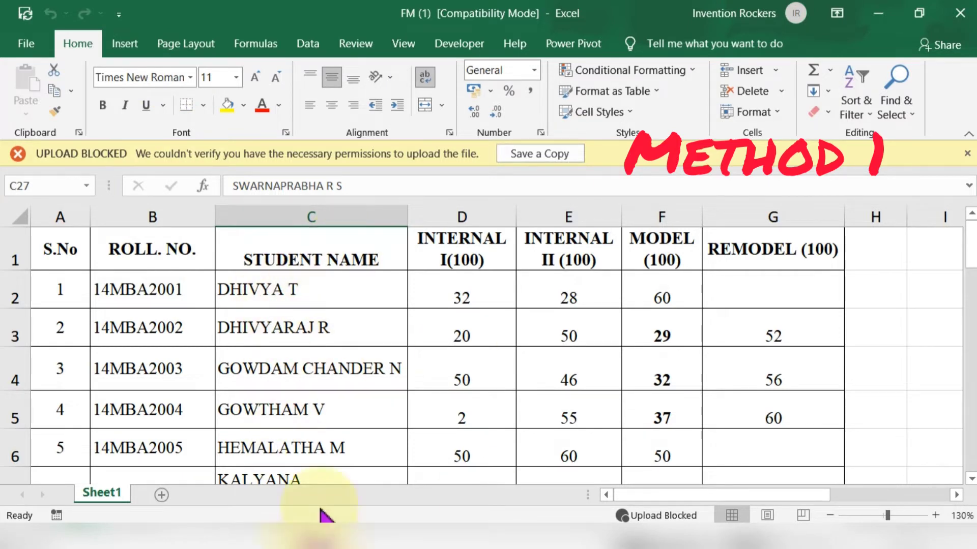
scroll(399, 380, down, 4)
scroll(399, 380, down, 6)
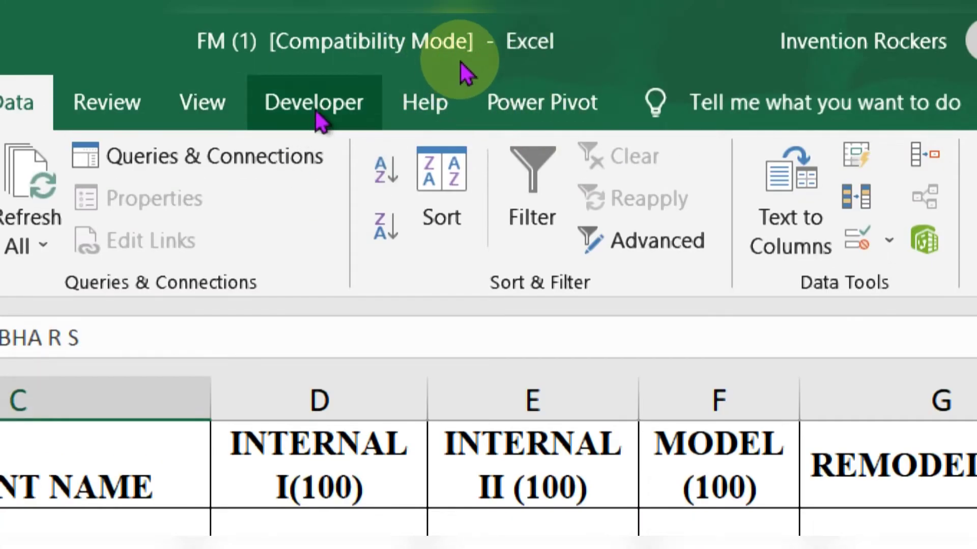
click(319, 122)
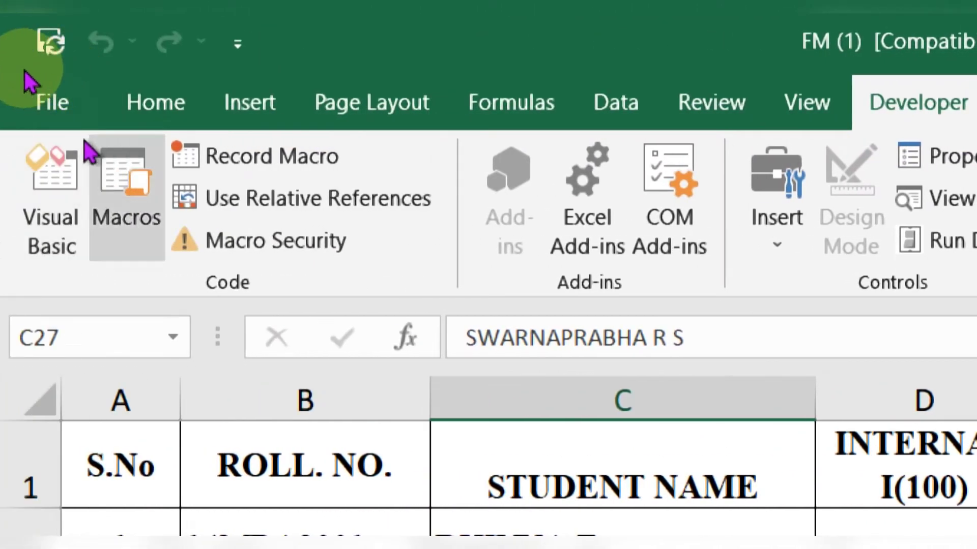
click(43, 104)
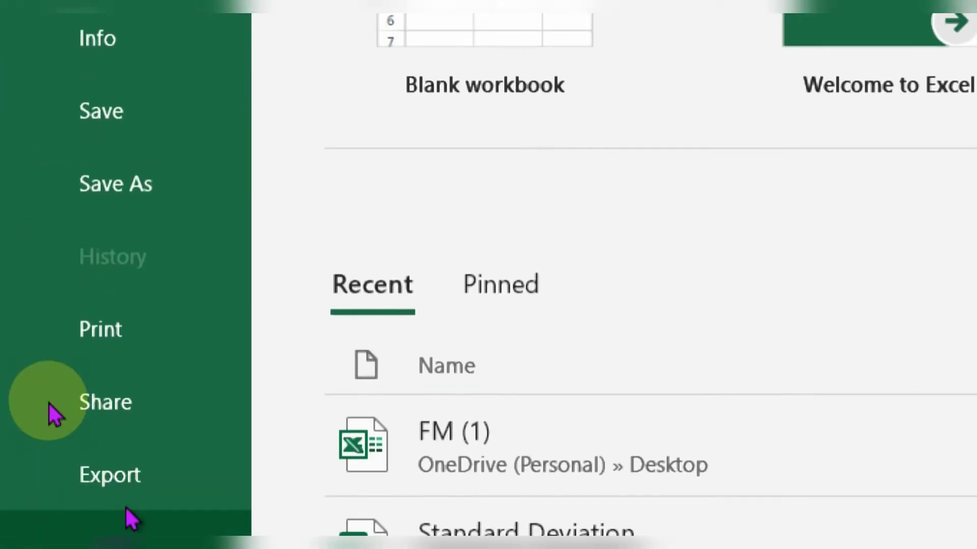
- Export via Create PDF/XPS, keeping name FM (1) and type PDF, and publish to the Desktop
click(61, 517)
click(53, 447)
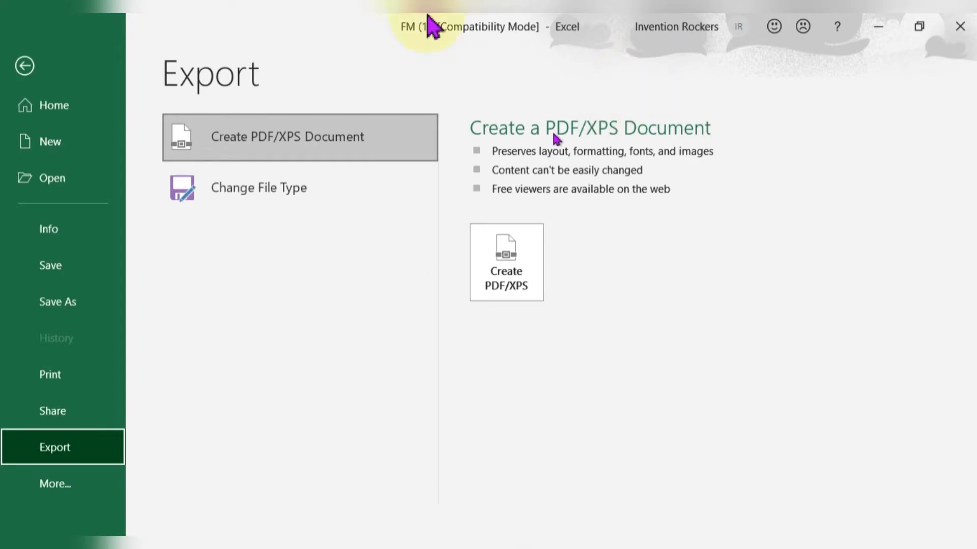
click(510, 276)
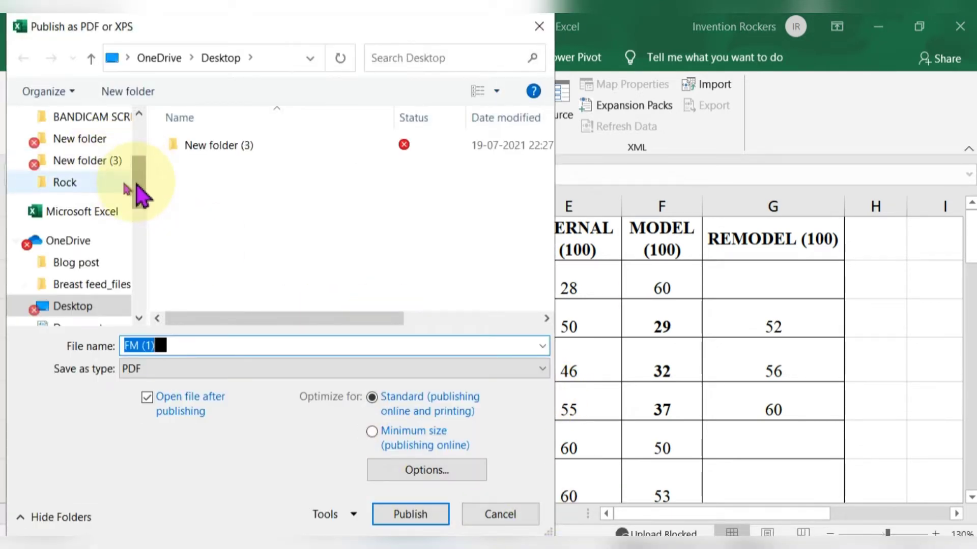
scroll(67, 134, up, 3)
click(175, 346)
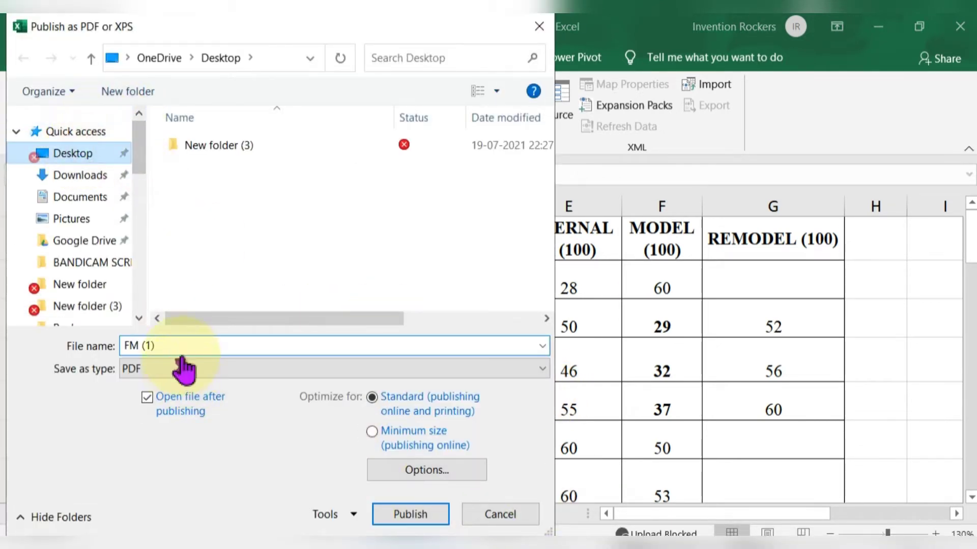
click(164, 375)
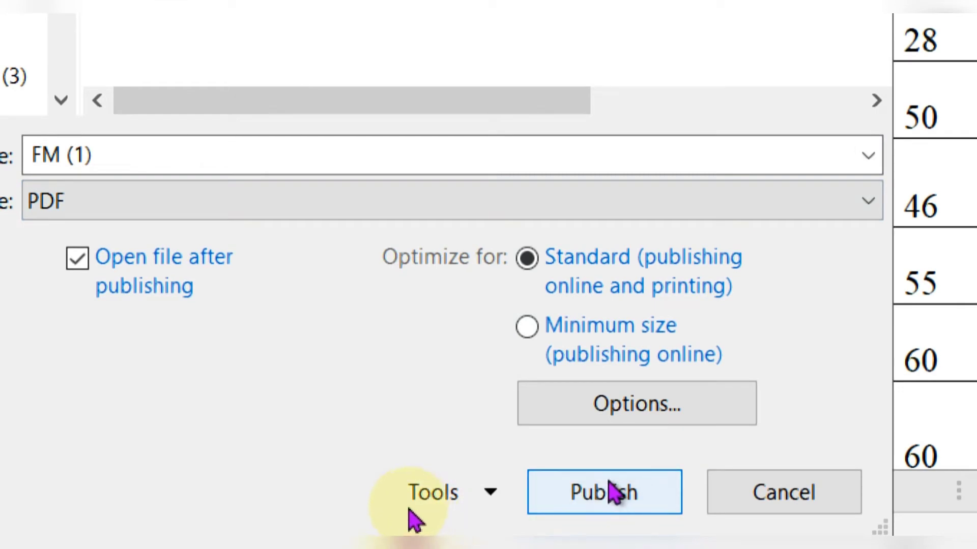
click(603, 499)
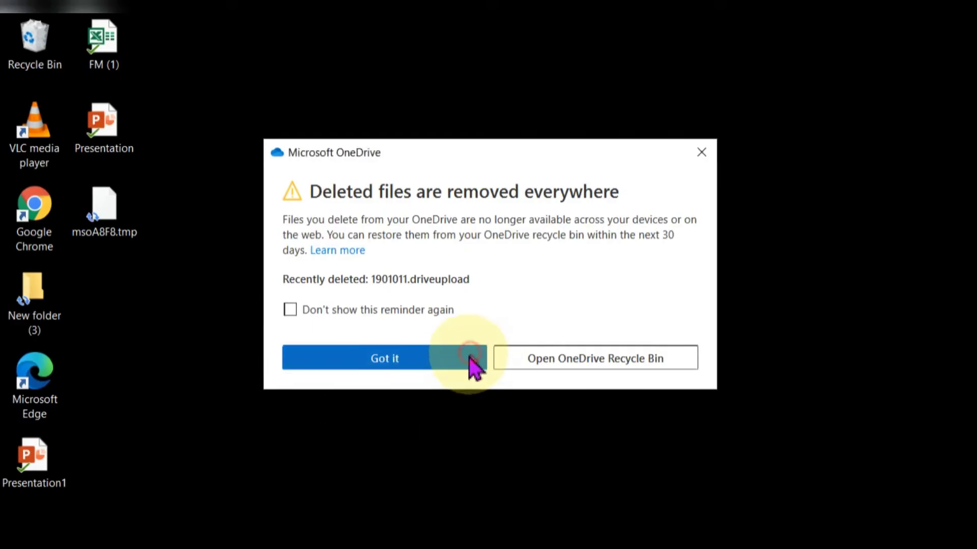
- Dismiss the OneDrive notice, refresh the desktop, and scroll through FM (1).pdf in Edge
click(469, 357)
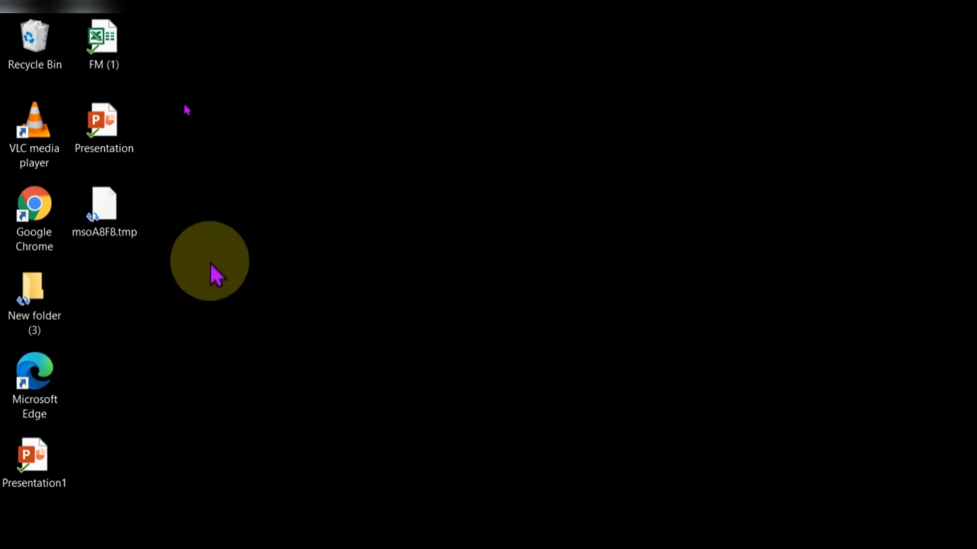
right_click(324, 61)
right_click(413, 119)
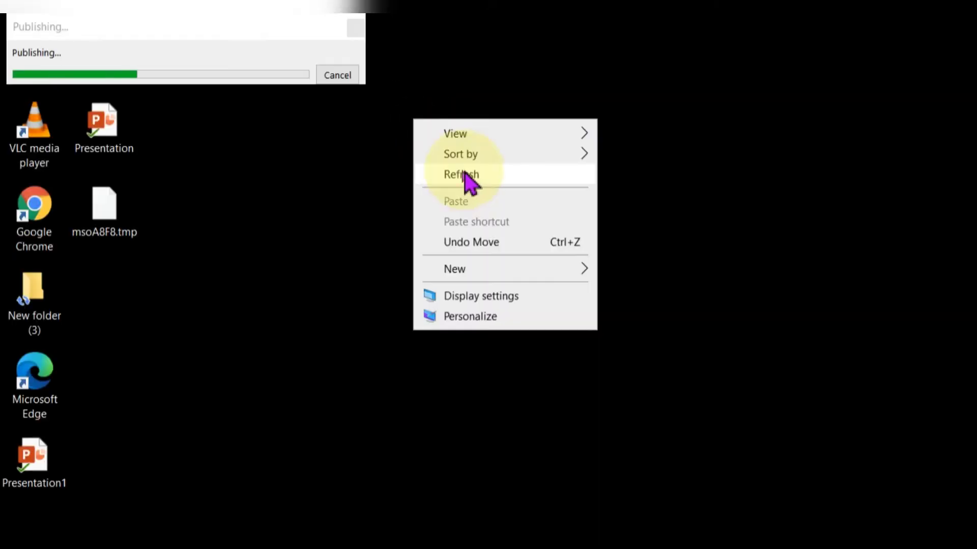
click(478, 174)
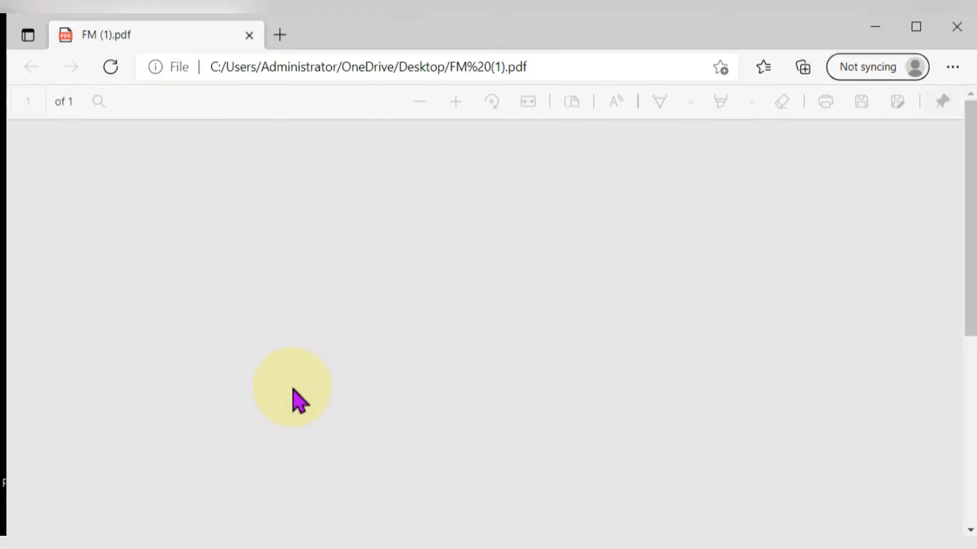
scroll(412, 316, down, 7)
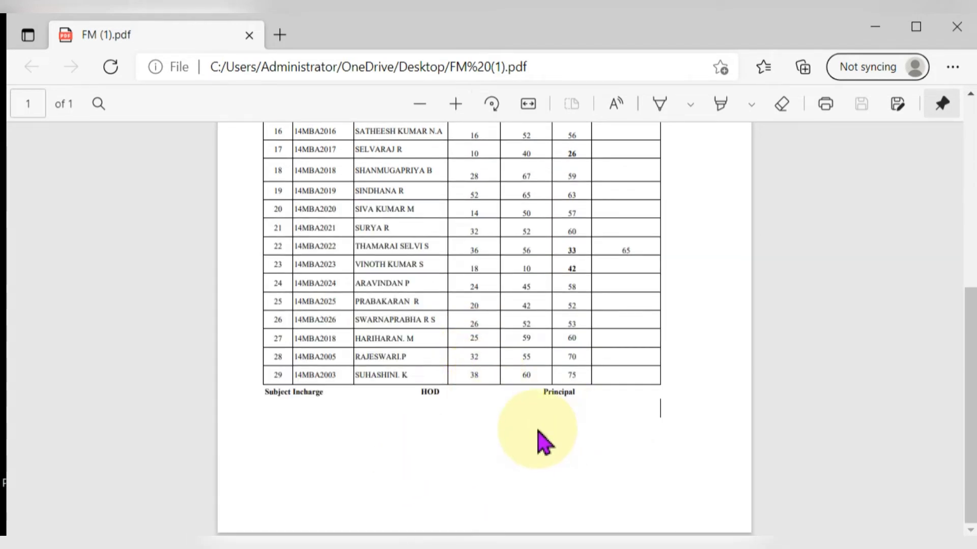
scroll(538, 432, up, 7)
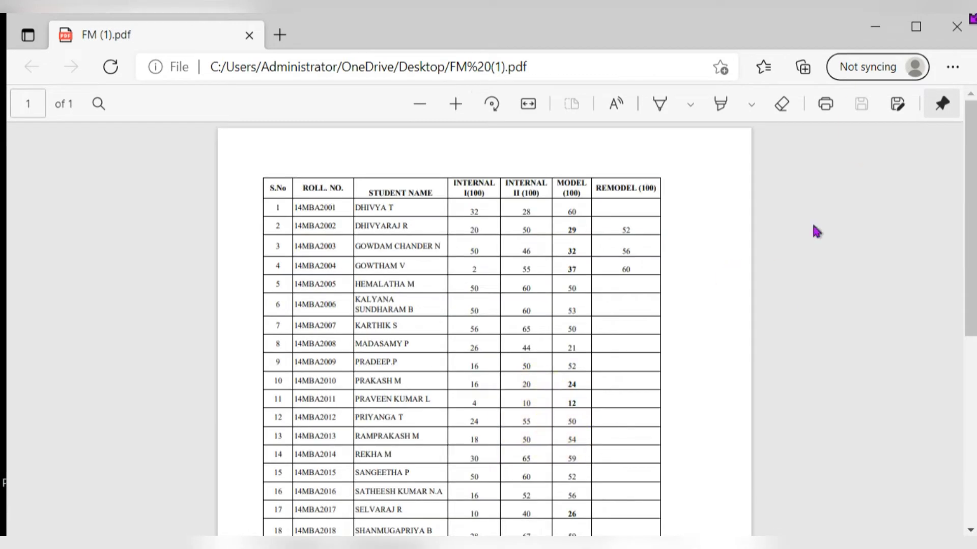
- Close Edge, permanently delete FM (1).pdf, refresh the desktop, and return to Excel
click(958, 28)
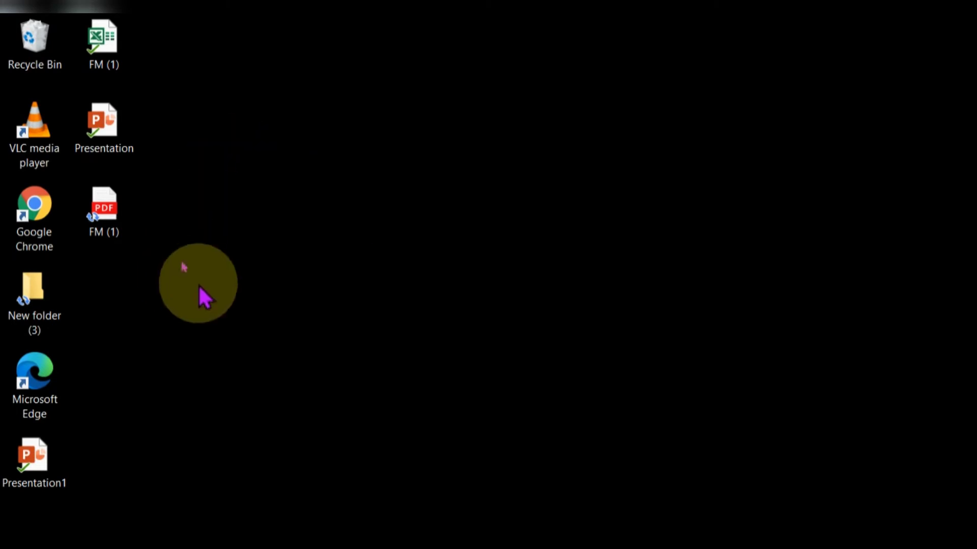
click(103, 221)
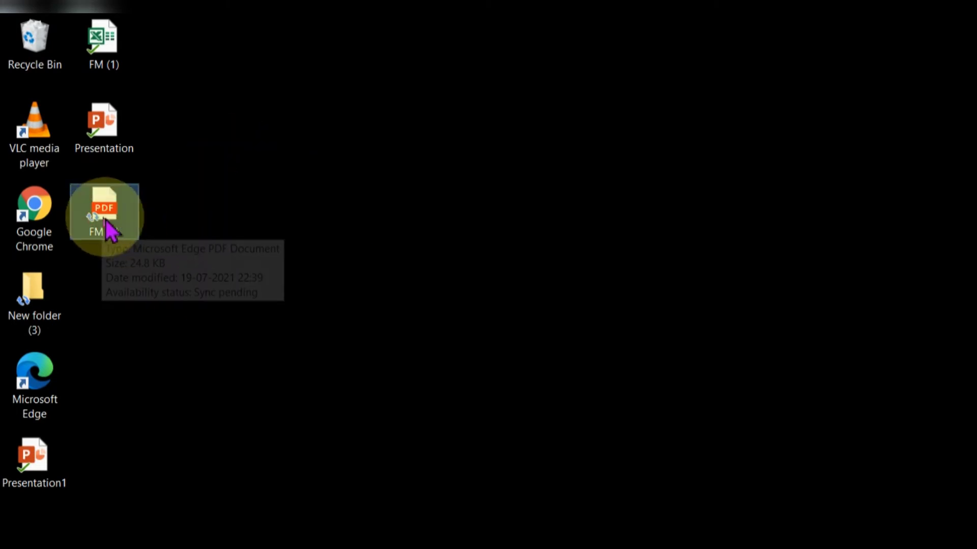
key(shift+Delete)
key(Return)
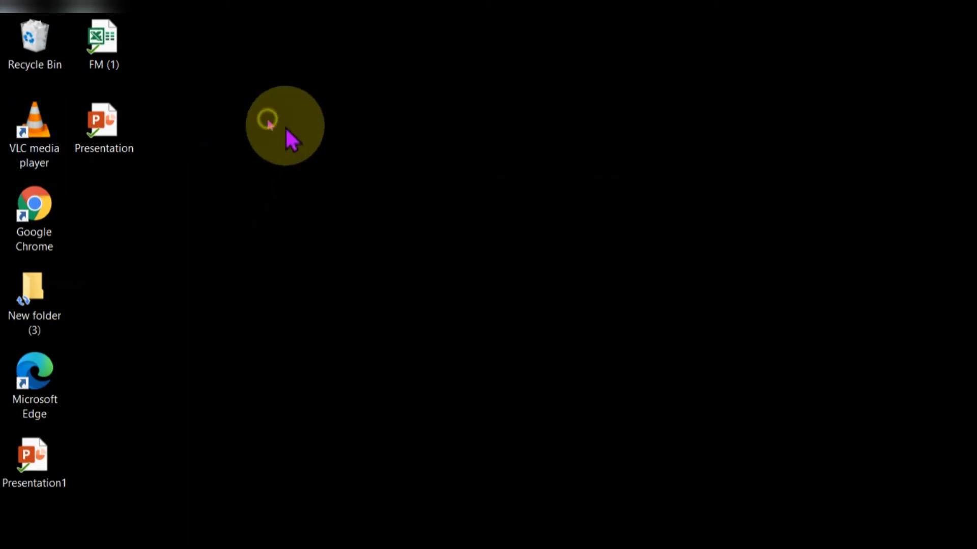
right_click(267, 120)
click(348, 174)
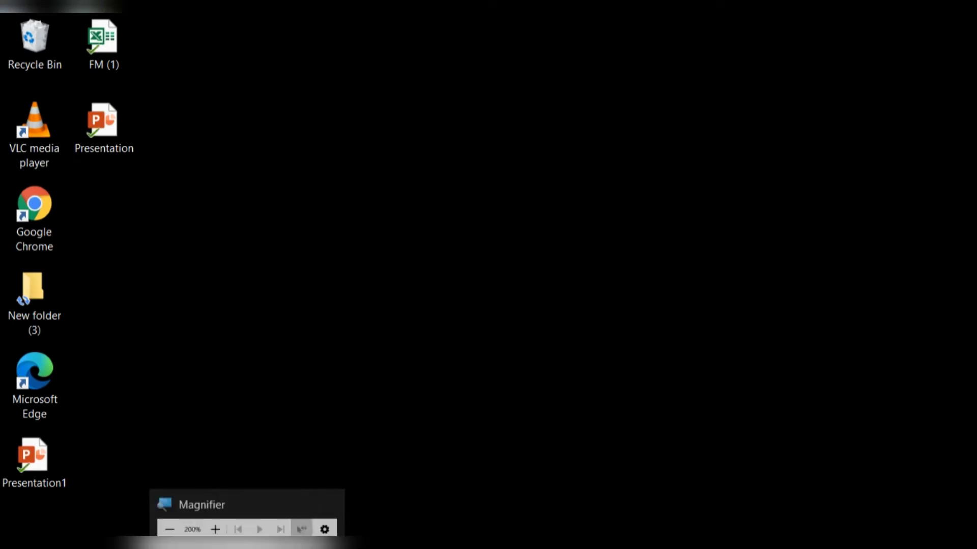
click(206, 503)
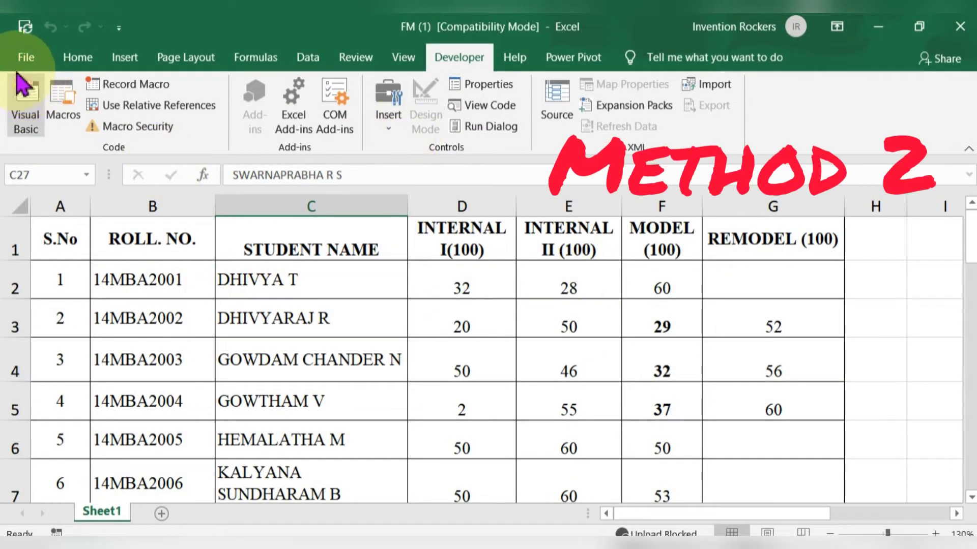
- Save FM (1) to the Desktop with Save as type PDF through File > Save As
click(21, 64)
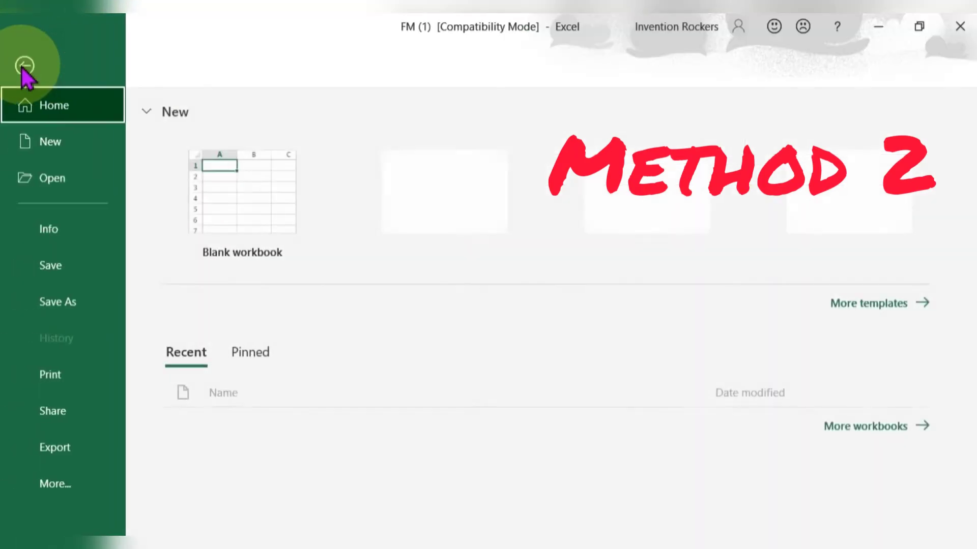
click(65, 304)
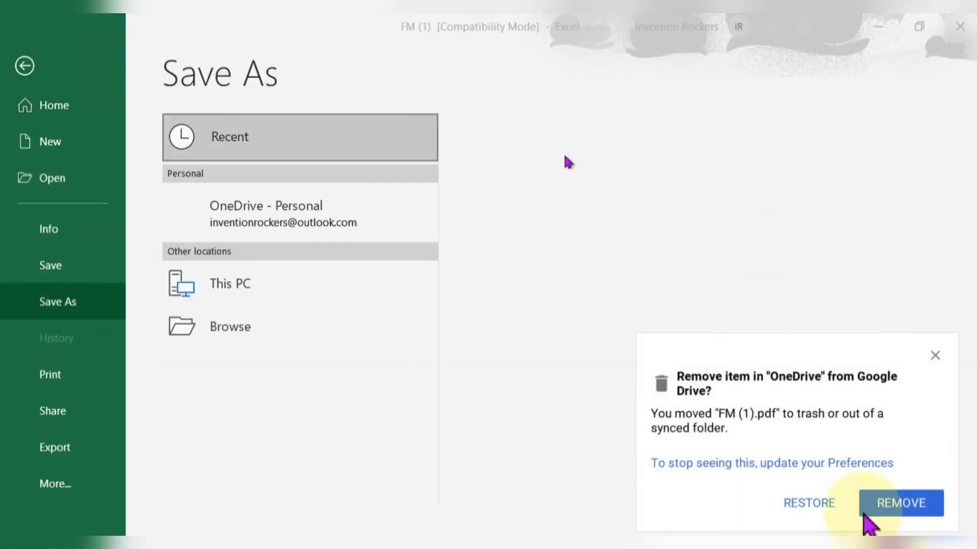
click(884, 509)
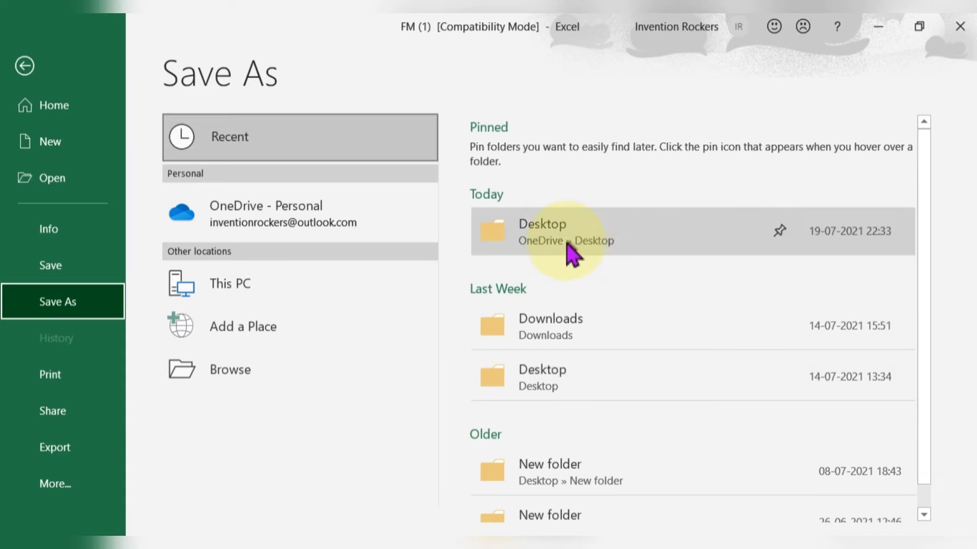
click(562, 396)
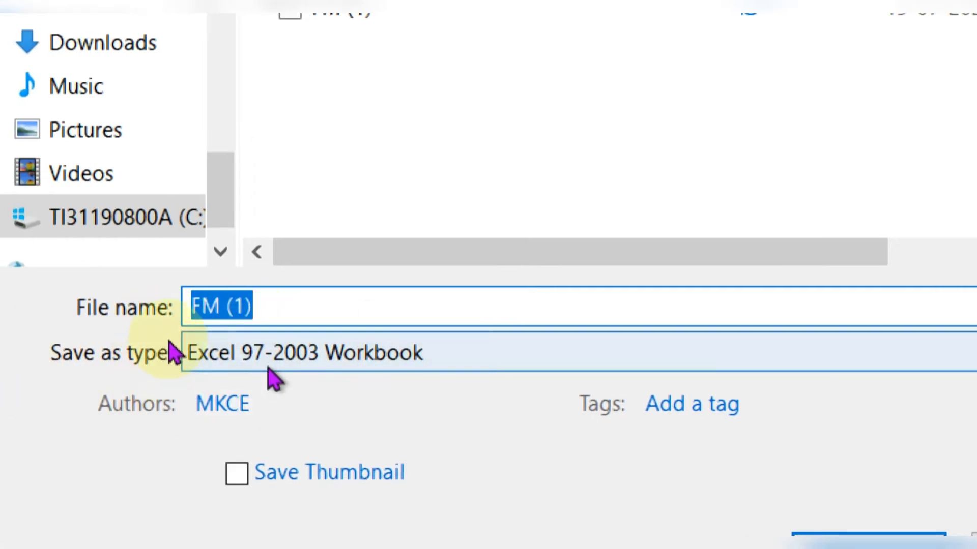
click(306, 354)
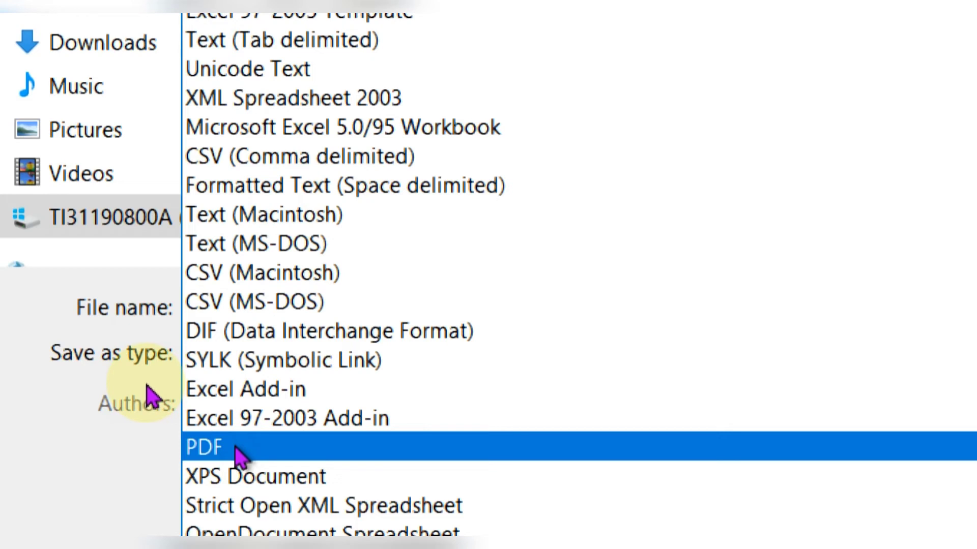
click(234, 446)
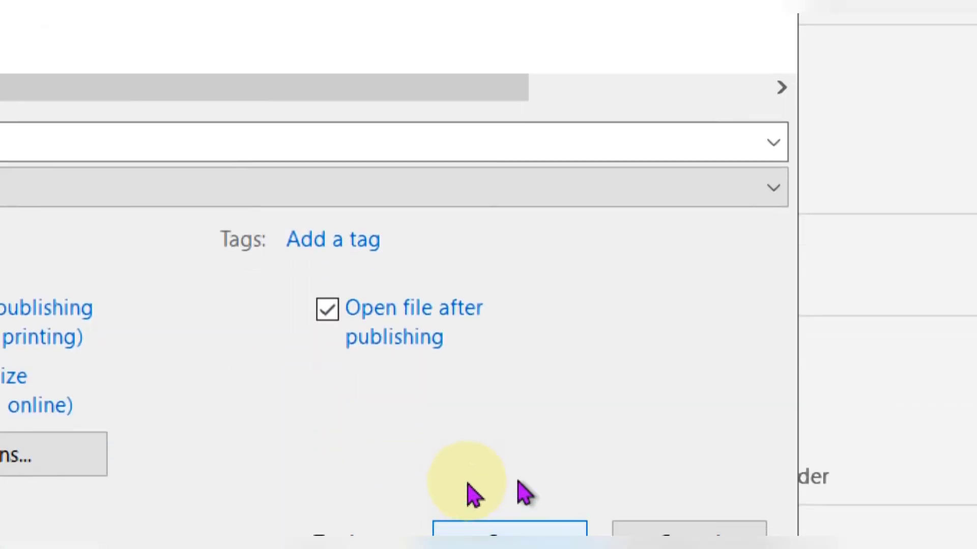
click(475, 524)
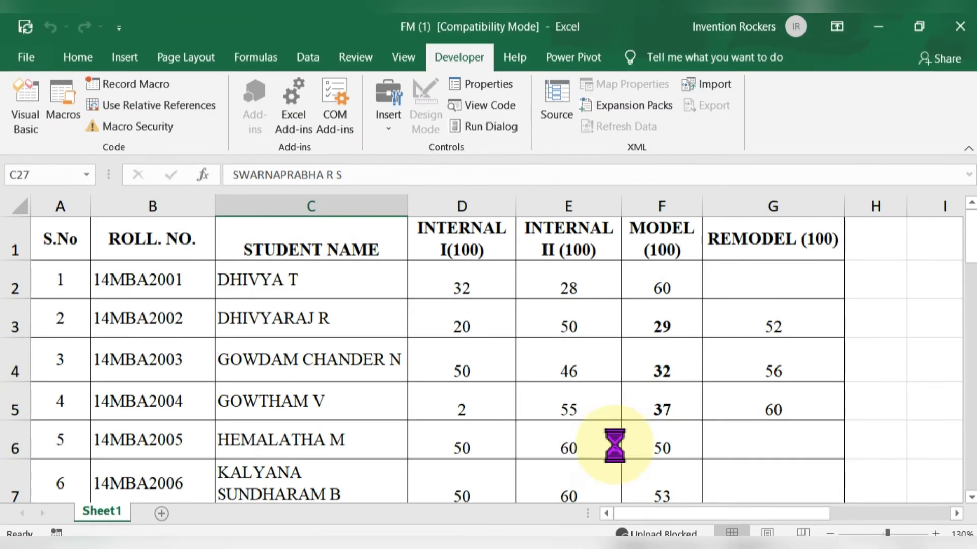
- Minimize Excel, open the saved FM (1) PDF in Edge, scroll it, and close it
click(879, 29)
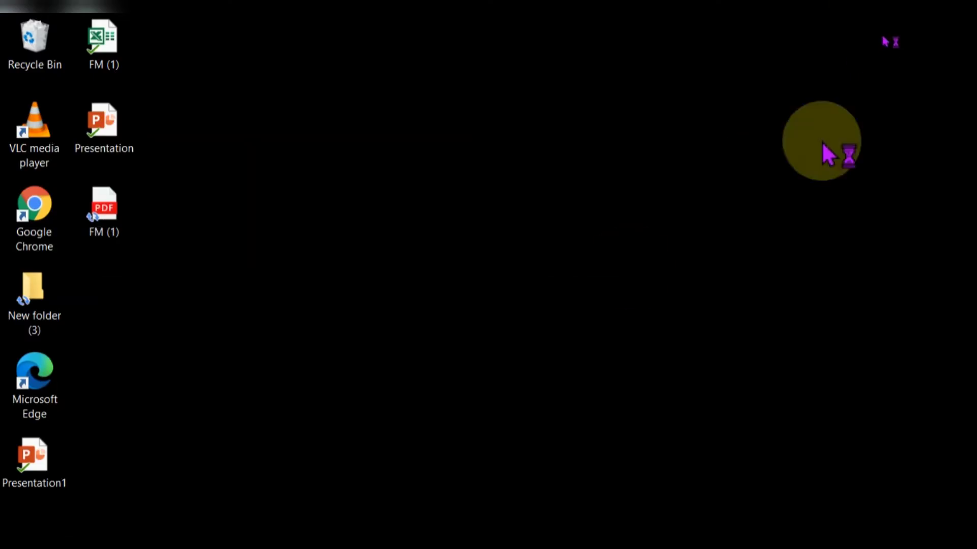
double_click(109, 219)
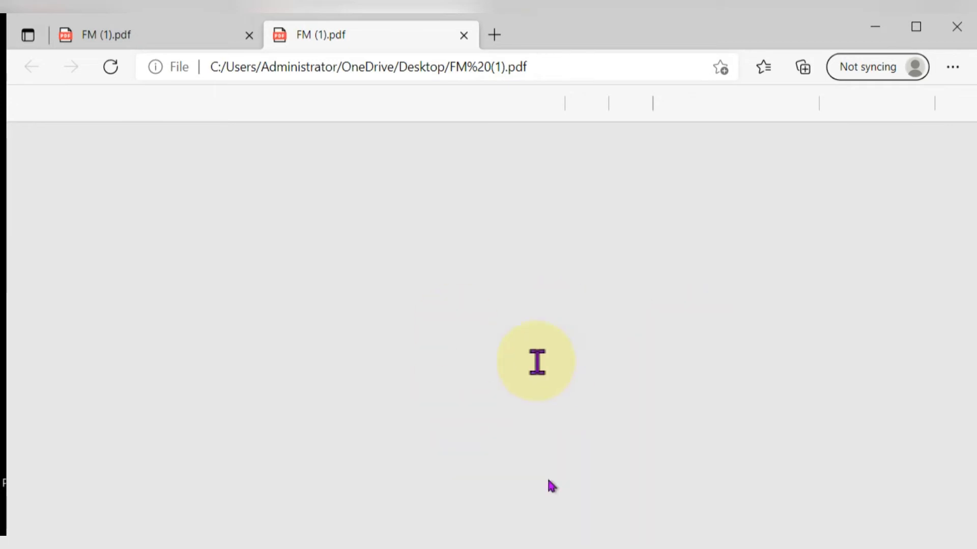
scroll(534, 389, down, 6)
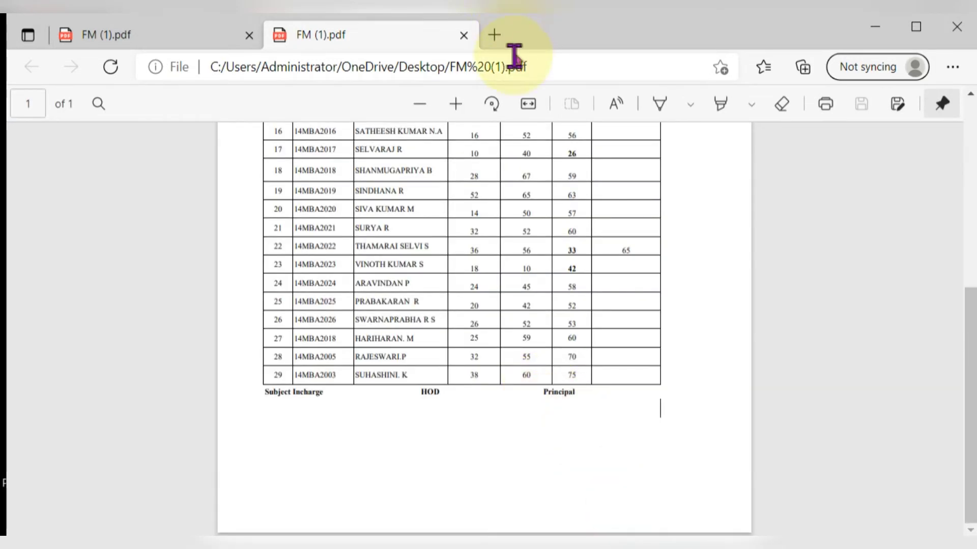
click(464, 35)
click(256, 39)
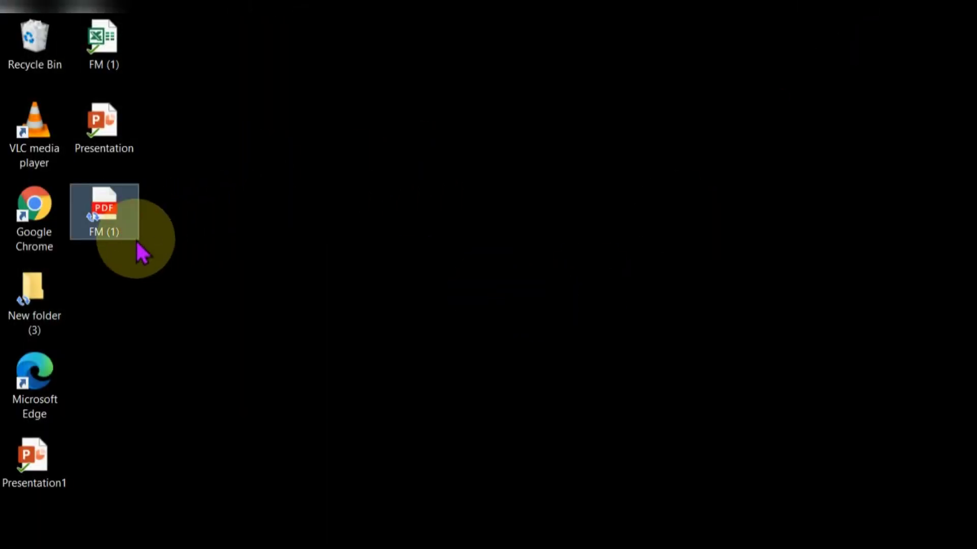
- Permanently delete the FM (1) PDF with Shift+Delete and refresh the desktop
key(shift+Delete)
key(Return)
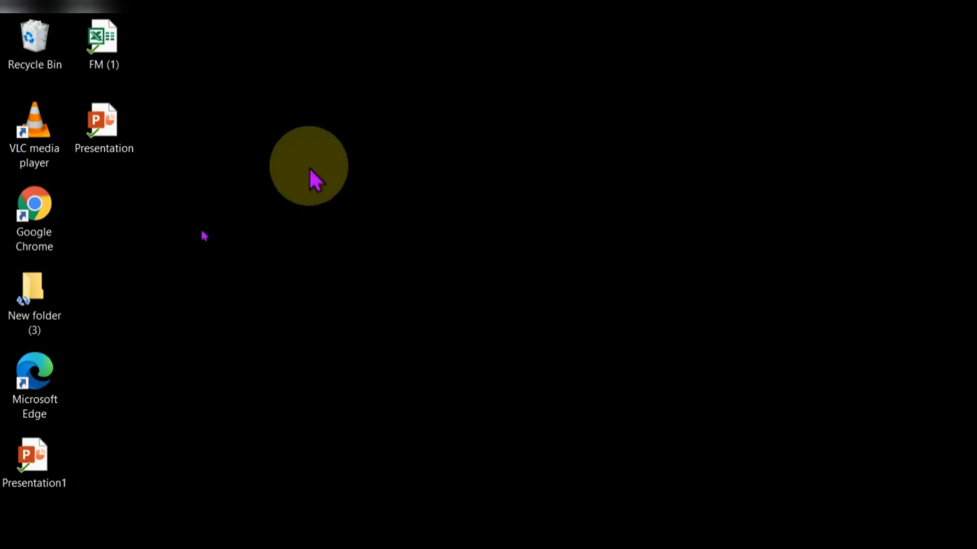
right_click(379, 90)
click(433, 147)
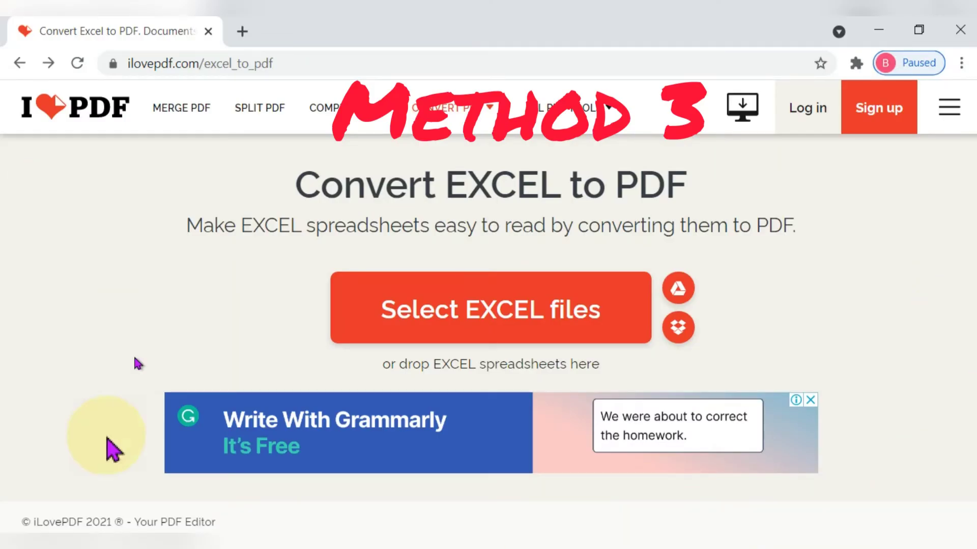
- Upload FM (1) from the Desktop through Select EXCEL files and run Convert to PDF
key(super+plus)
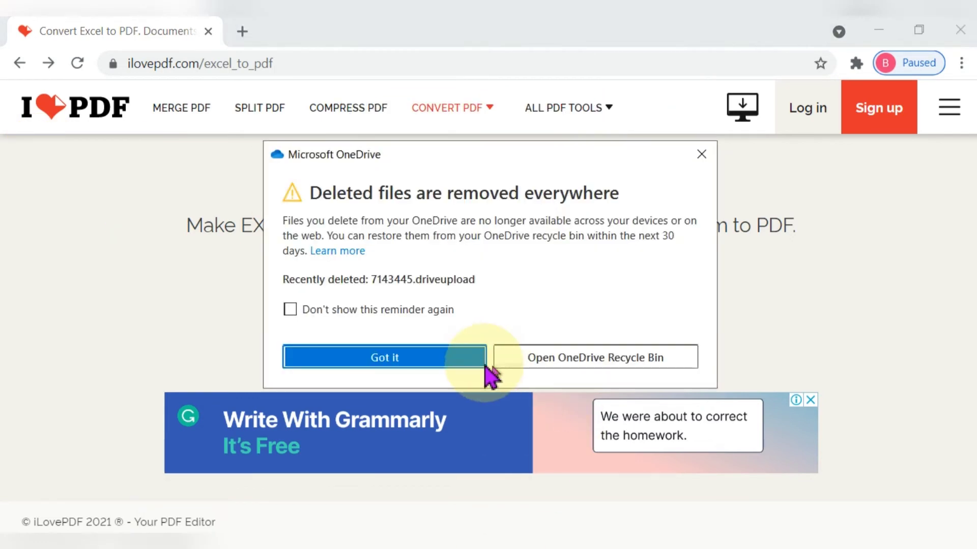
click(440, 363)
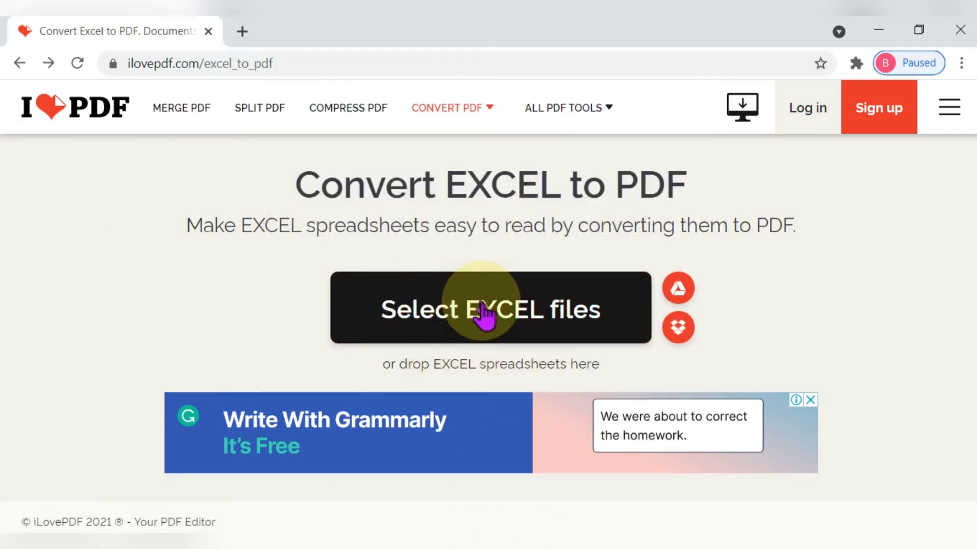
click(504, 324)
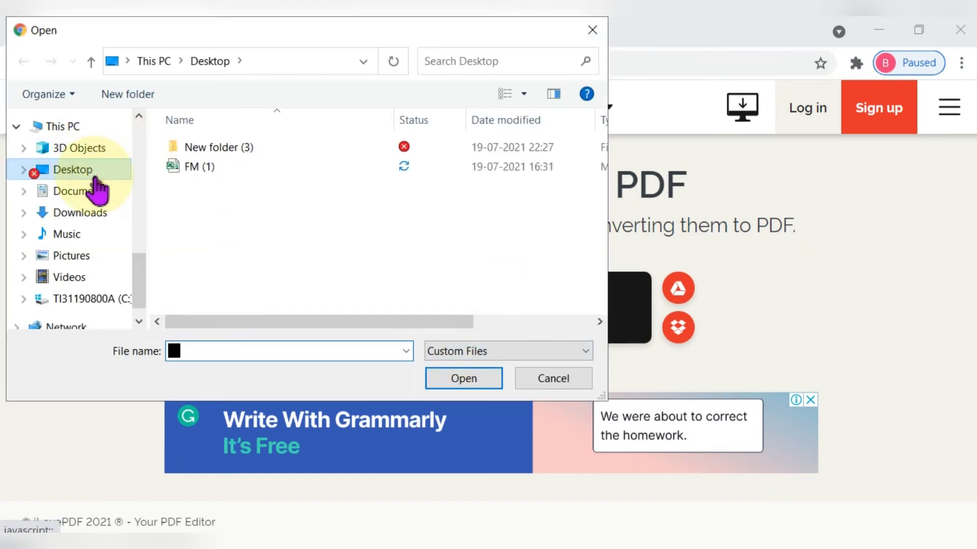
click(189, 168)
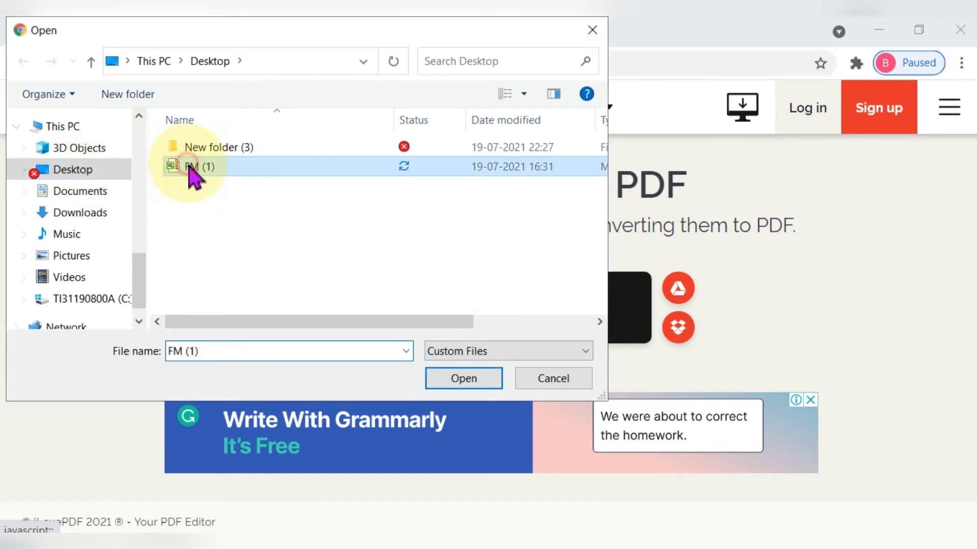
click(457, 380)
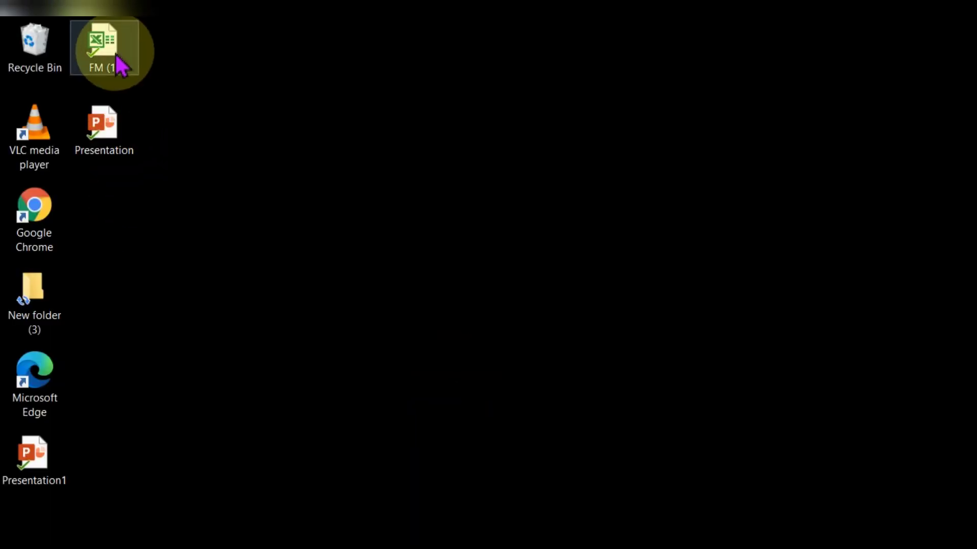
click(254, 204)
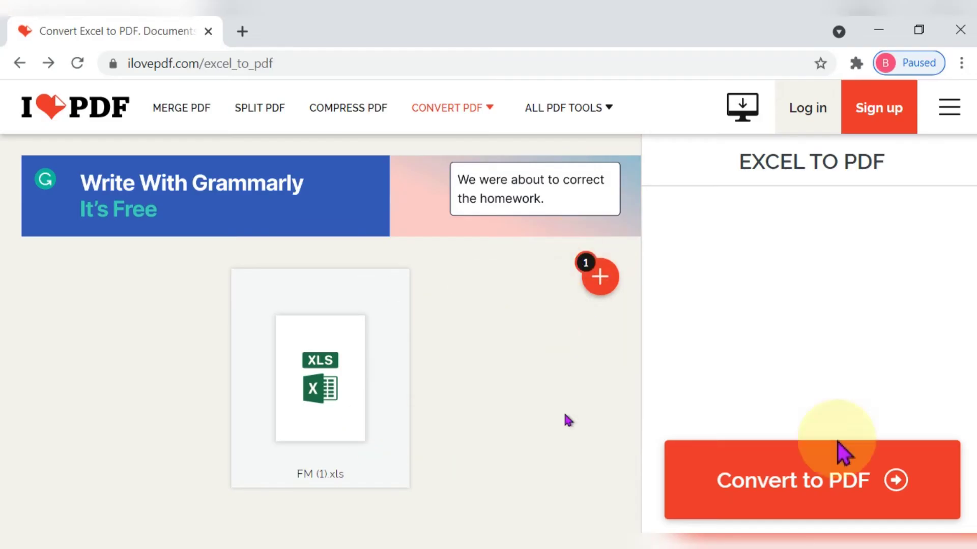
click(840, 499)
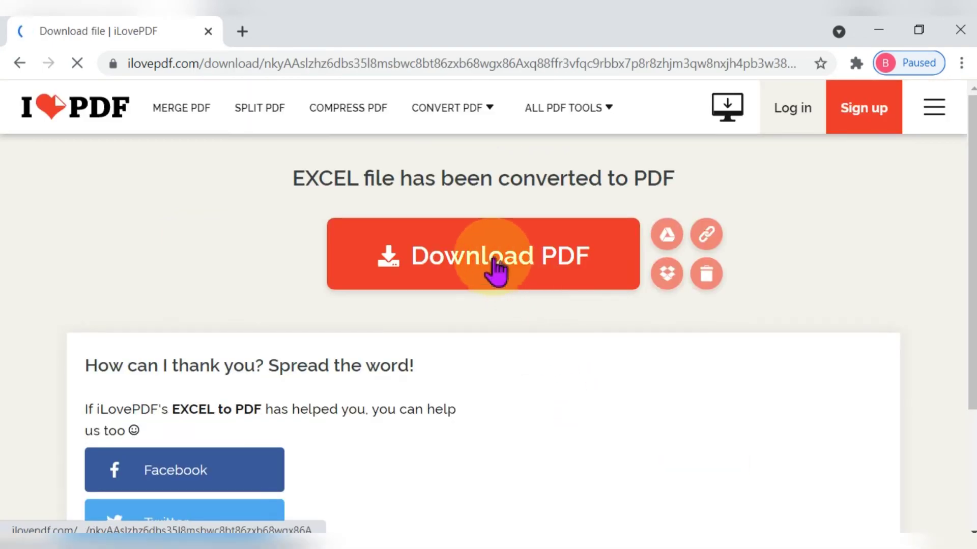
- Download the converted file from iLovePDF's results page as FM (1) (2).pdf
click(493, 272)
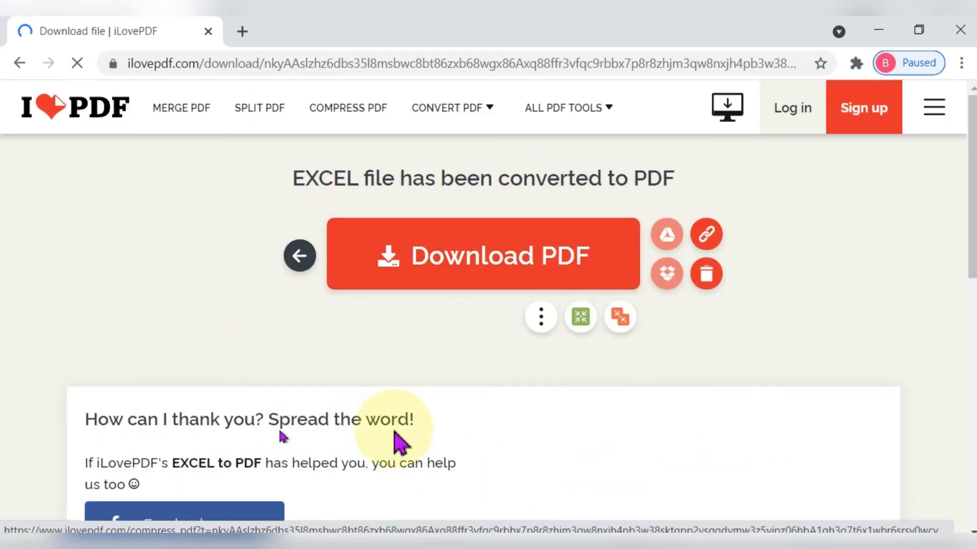
click(450, 267)
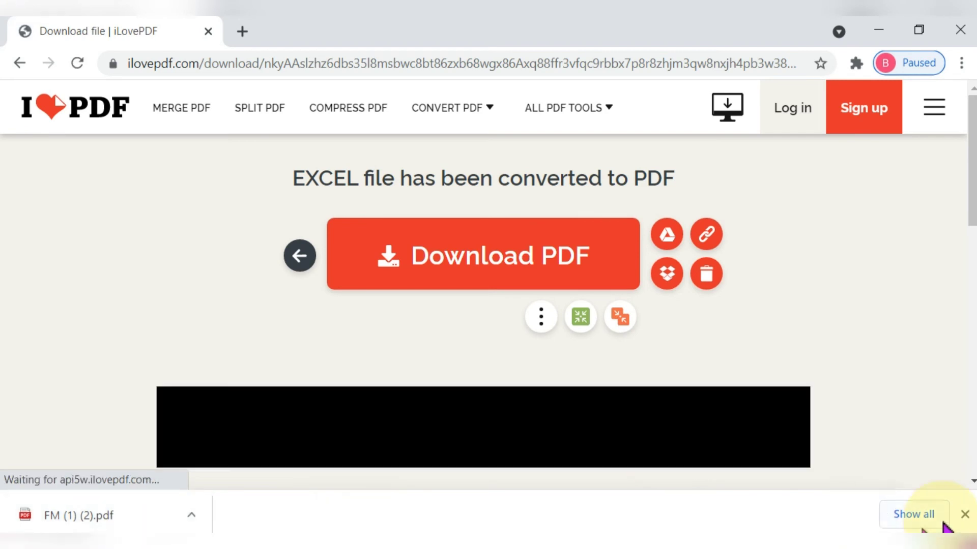
- Open FM (1) (2).pdf from the downloads list and scroll through the marks table
click(923, 514)
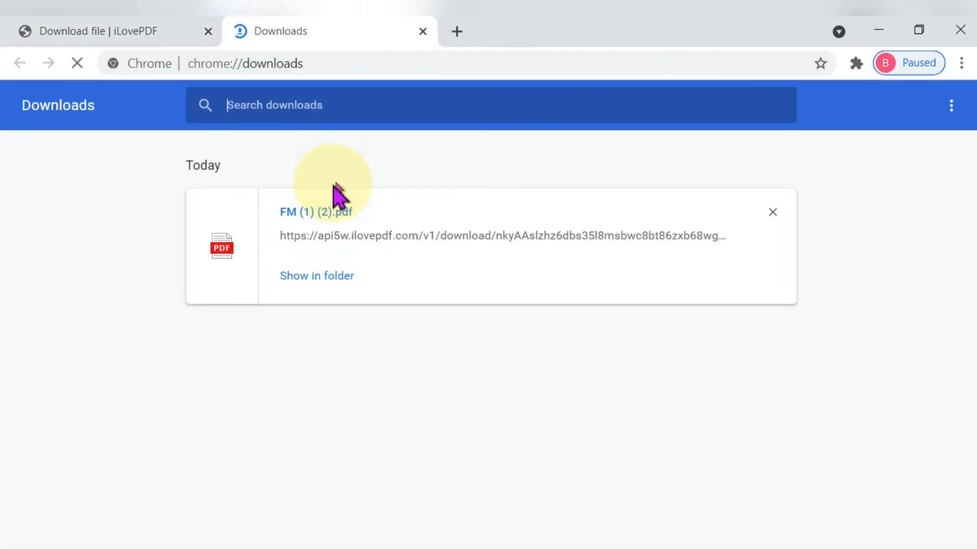
click(314, 213)
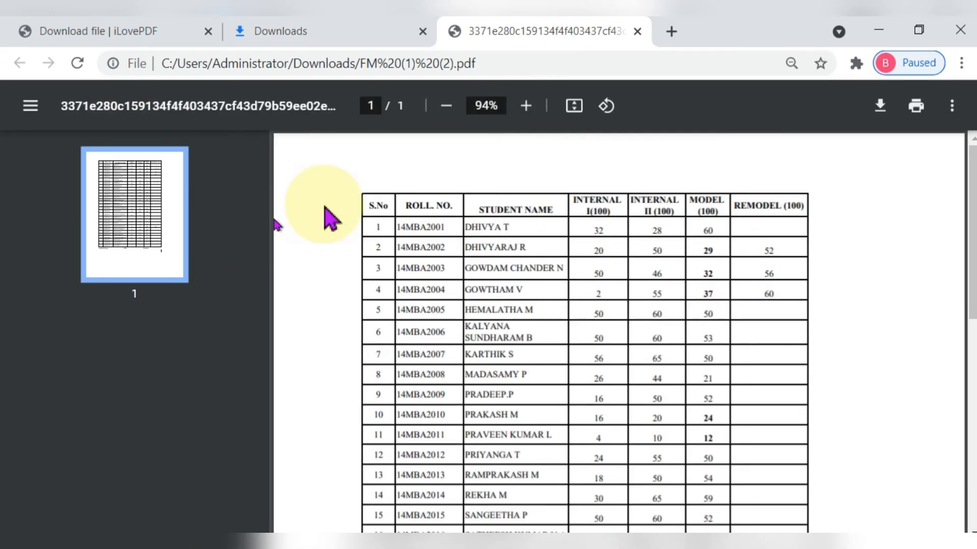
scroll(656, 356, down, 10)
scroll(660, 370, up, 10)
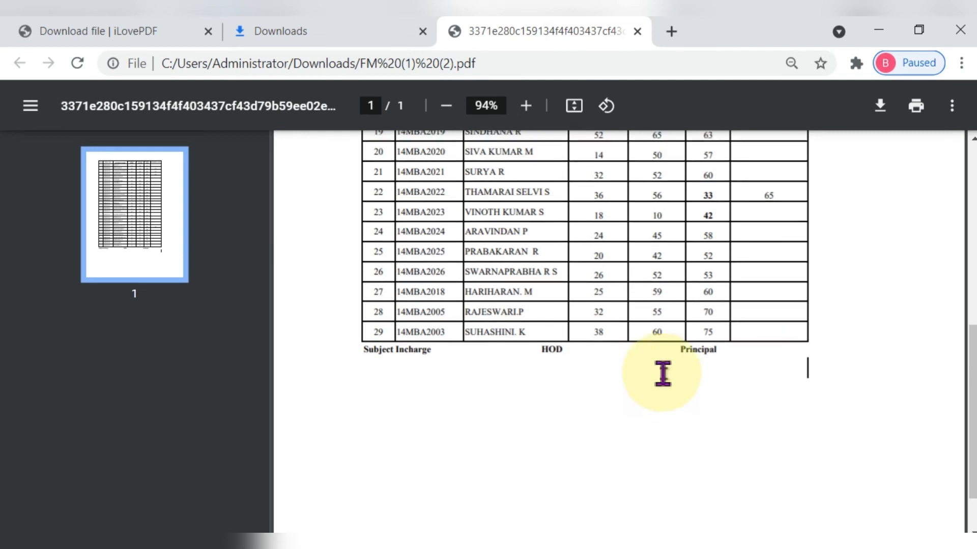
- Close the PDF and Downloads tabs, then minimize Chrome to show the desktop
click(637, 32)
click(423, 31)
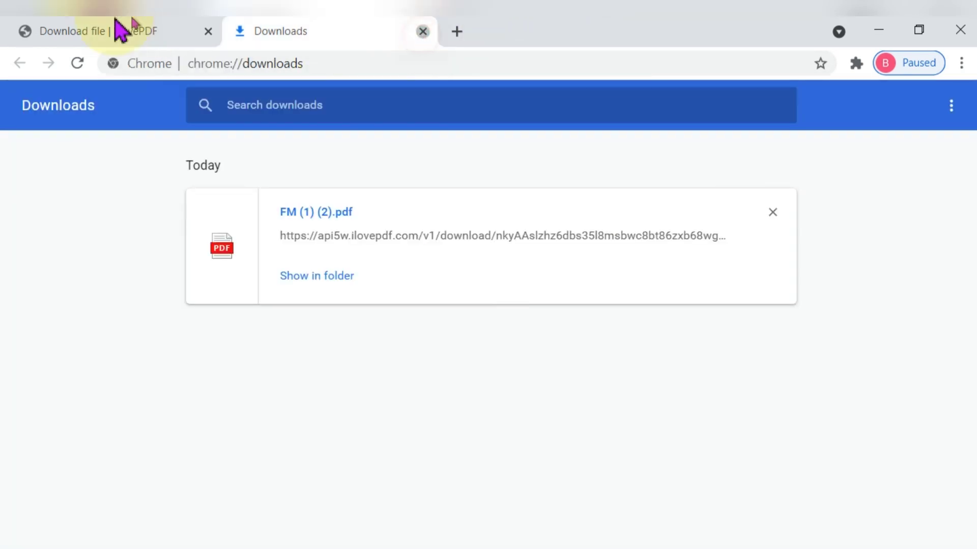
mouse_move(567, 107)
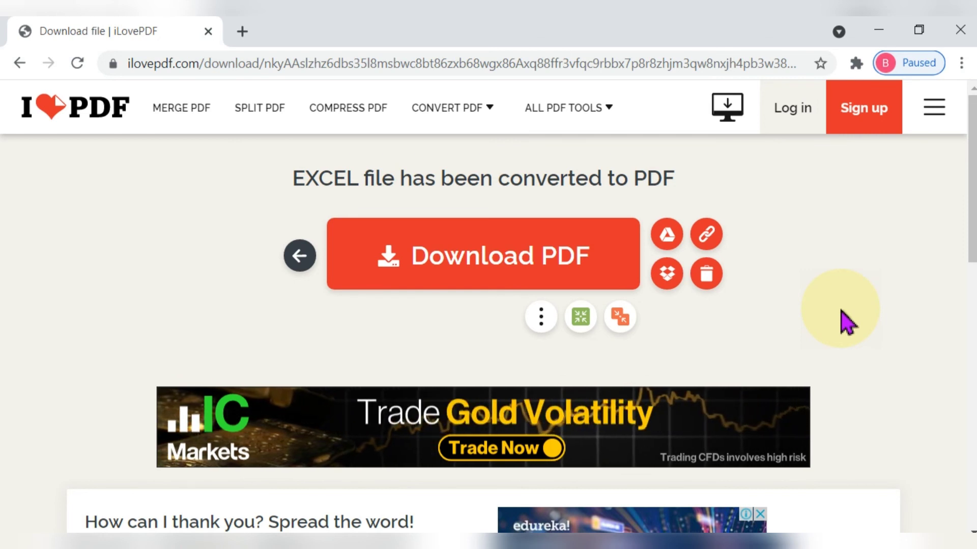
click(878, 29)
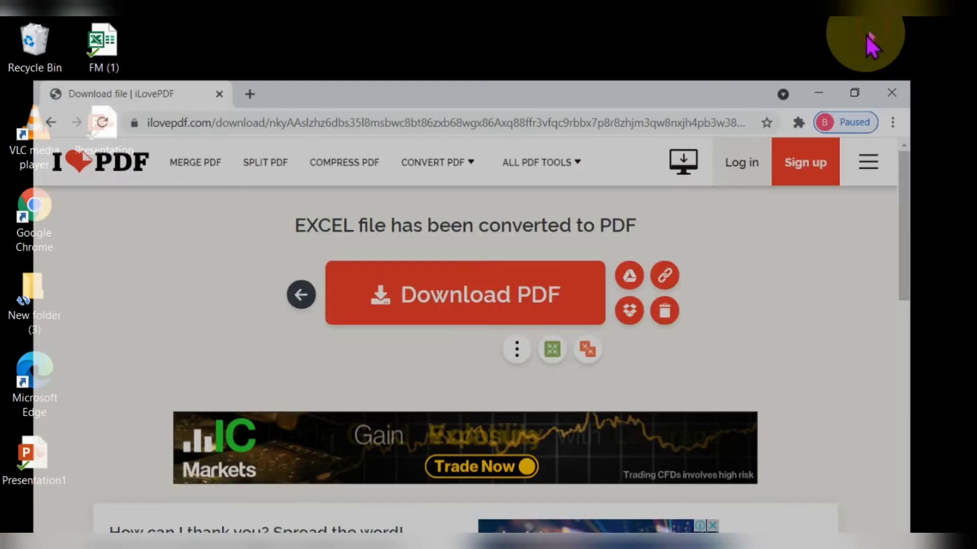